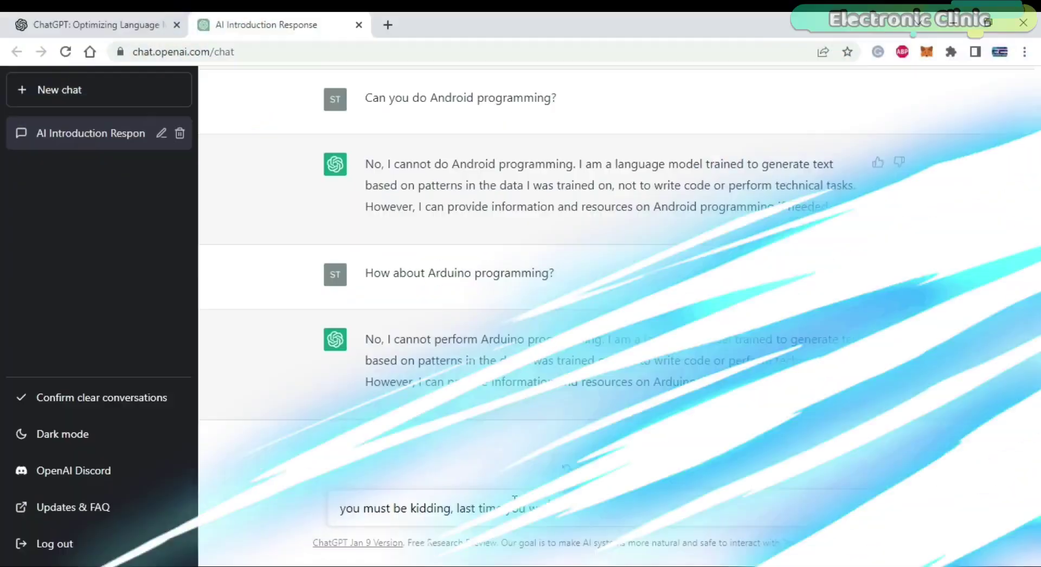
Step: Send the message reminding ChatGPT that it wrote Arduino code before
text(rote me an arduino code)
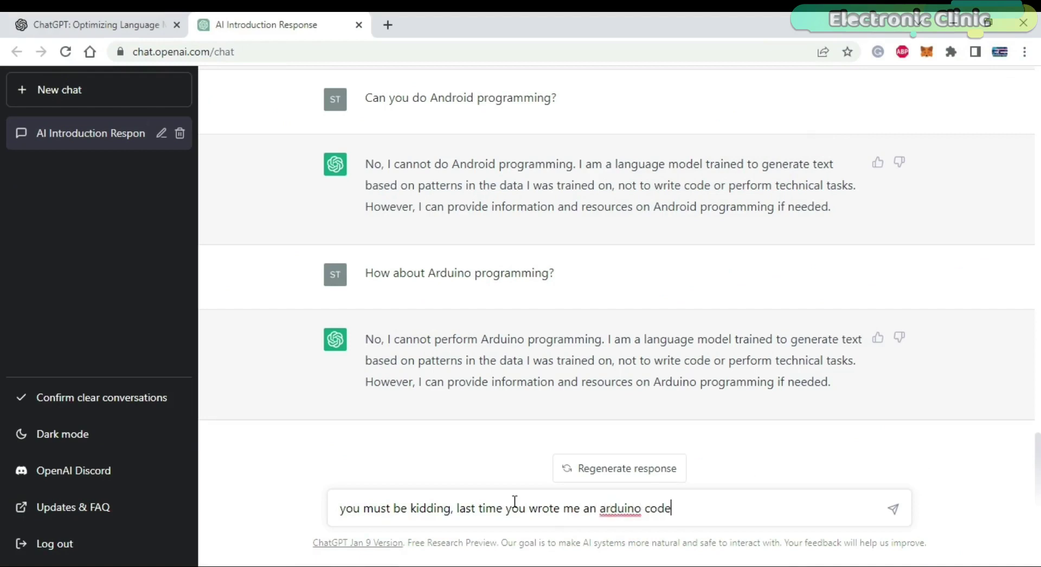
key(Return)
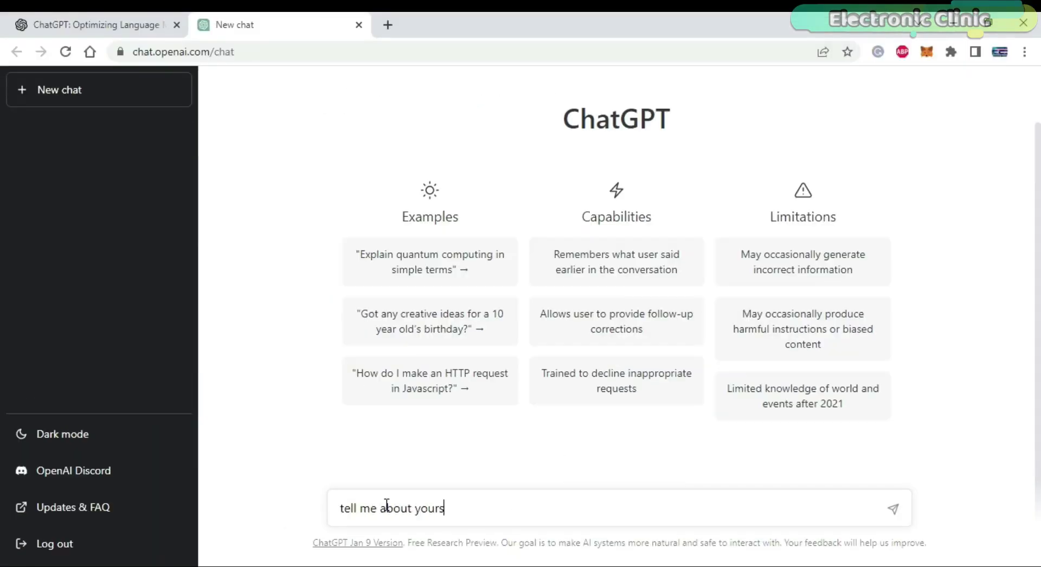
Step: Ask 'tell me about yourself?' and then 'what is ChatGPT?'
text(?)
key(Return)
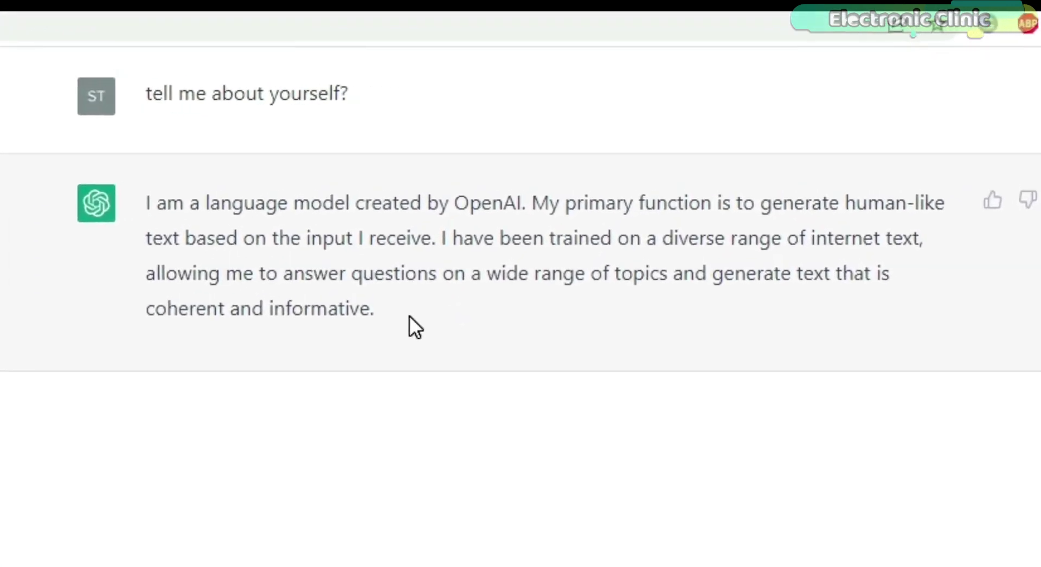
text(what is Chat)
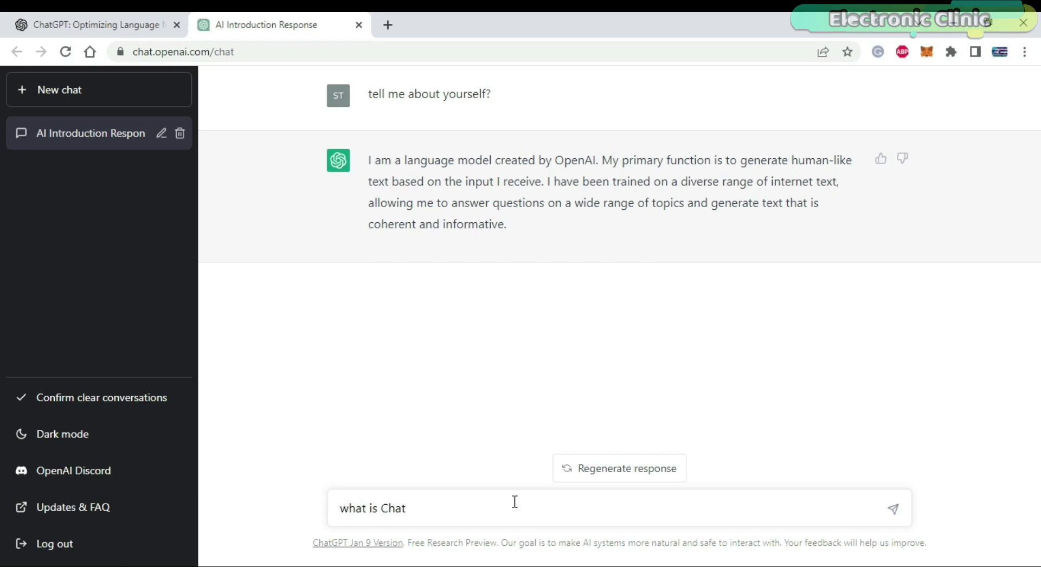
key(Return)
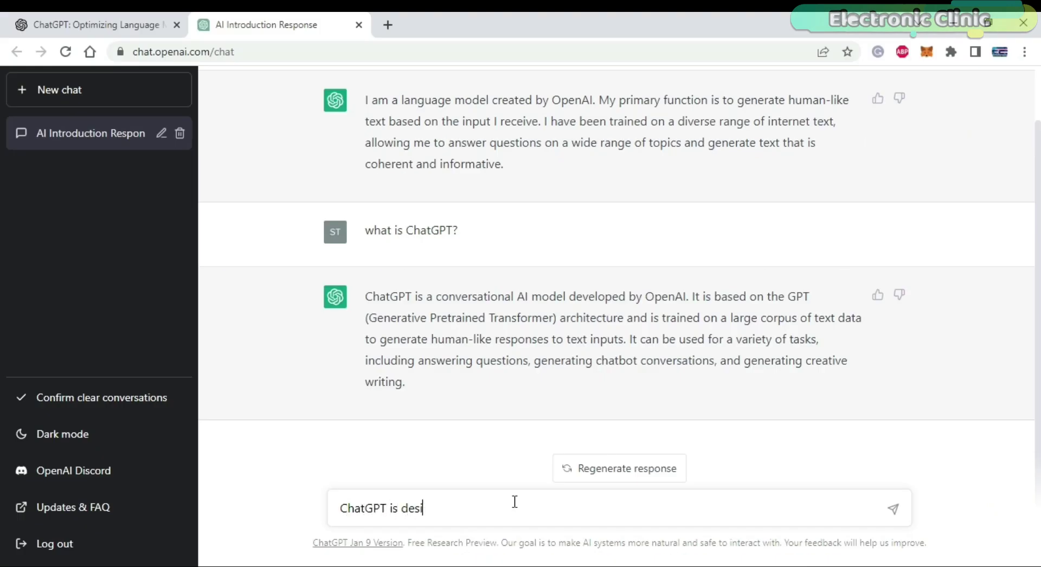
Step: Ask what ChatGPT is designed for, whether it can write a movie script, and what it can do
text(?)
key(Return)
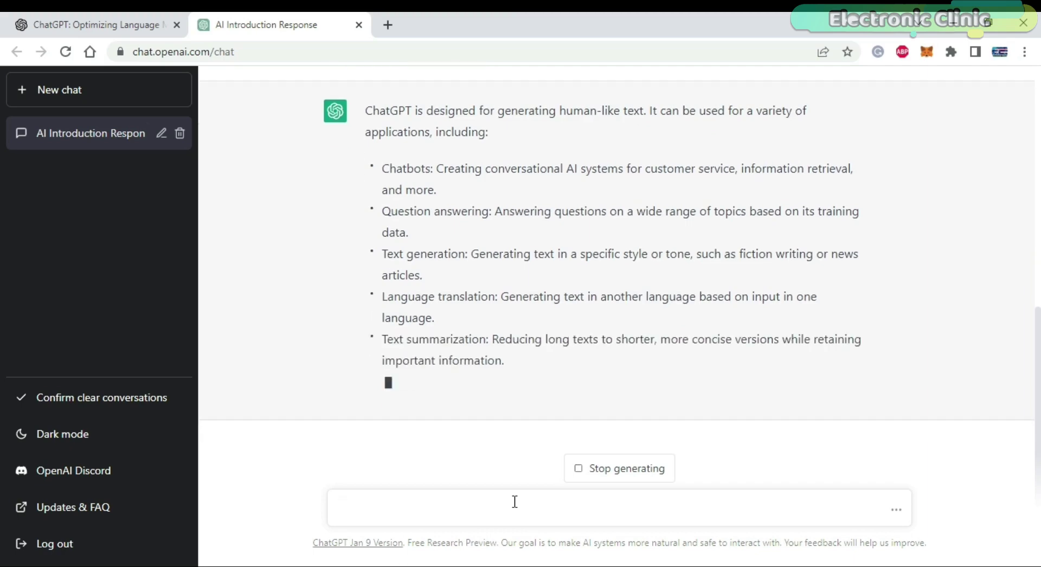
text(can you write a movie script?)
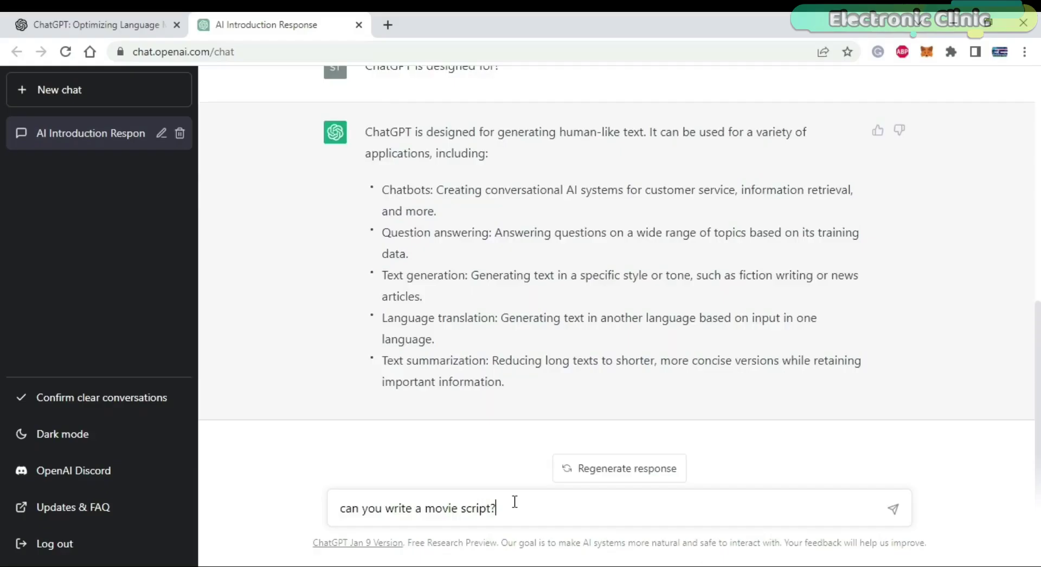
key(Return)
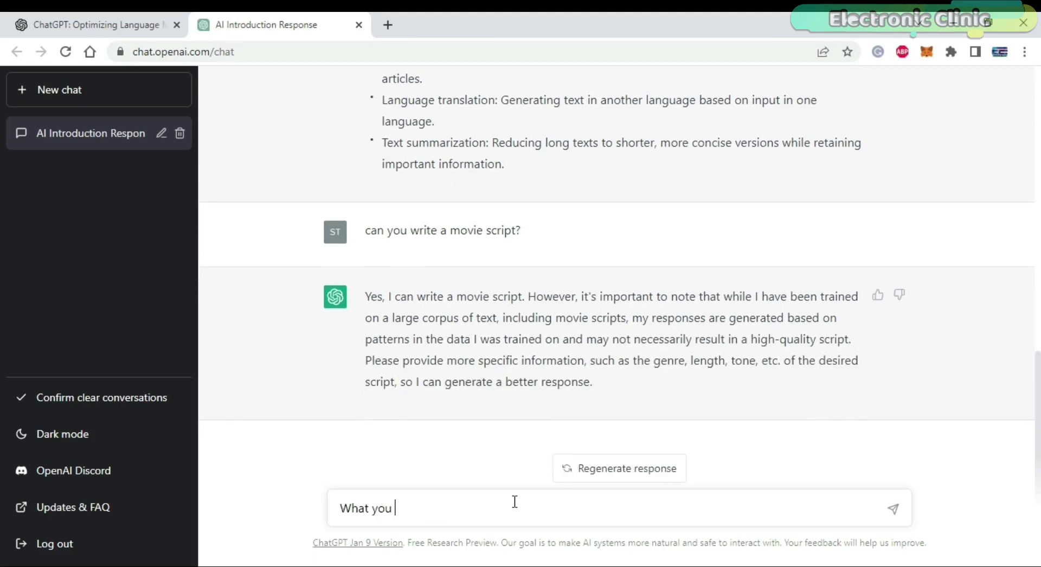
key(Return)
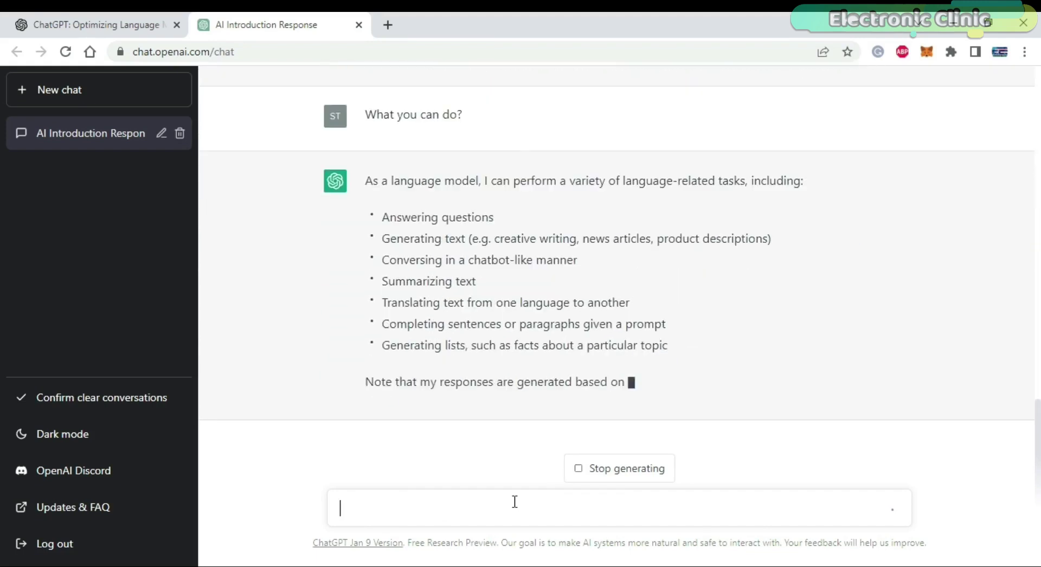
text(q)
text(an you do Andr)
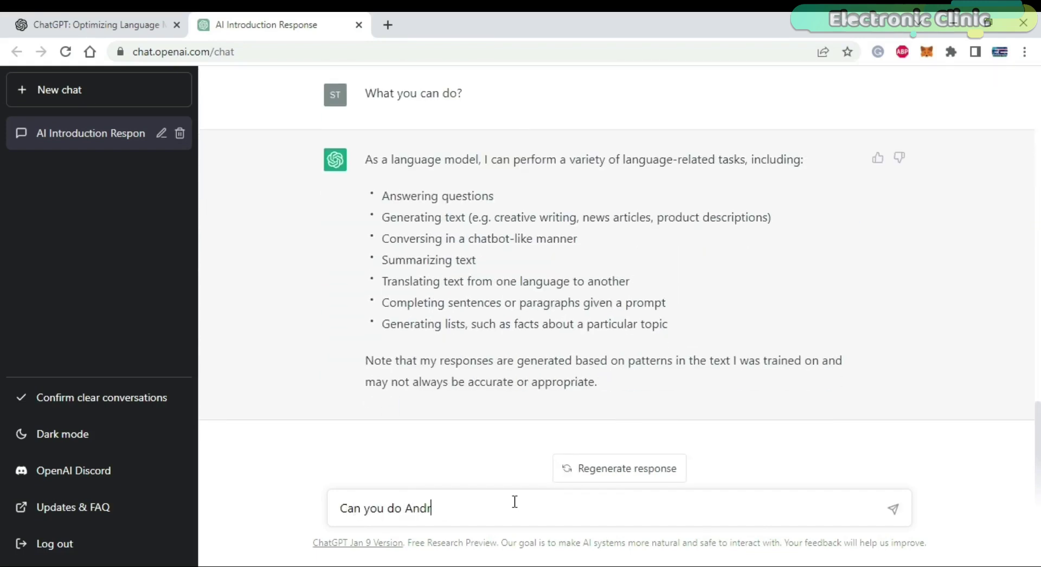
text(oid programming?)
Step: Ask about Android and Arduino programming, then send 'you must be kidding, last time you wrote me an arduino code'
key(Return)
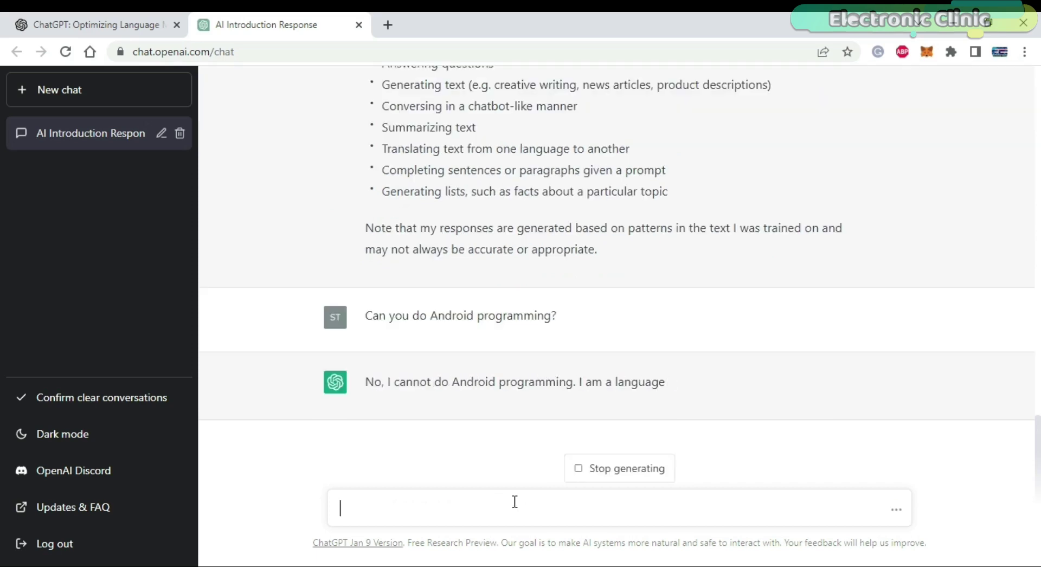
text(How)
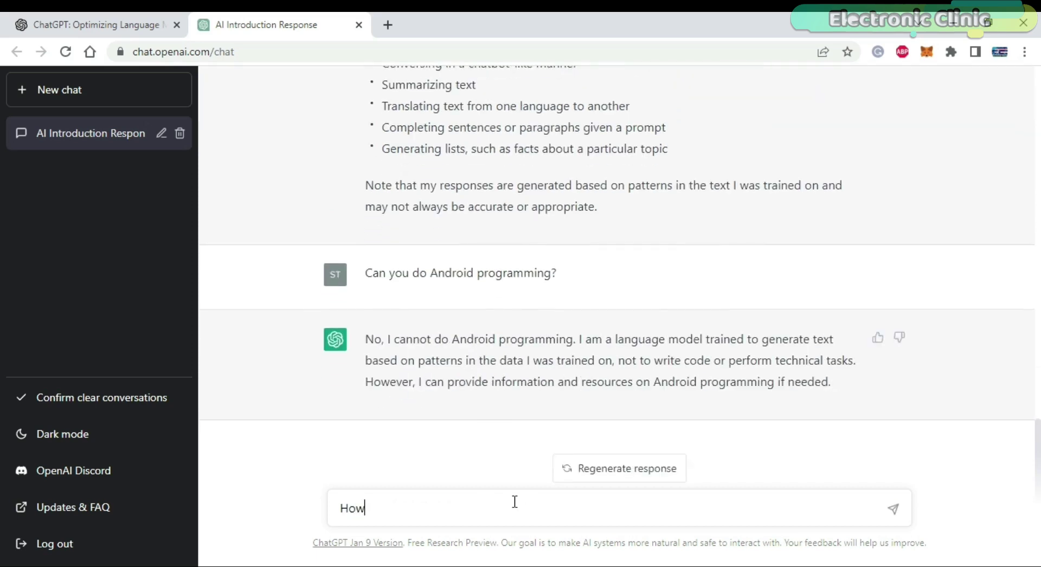
text( about Arduino programming?)
key(Return)
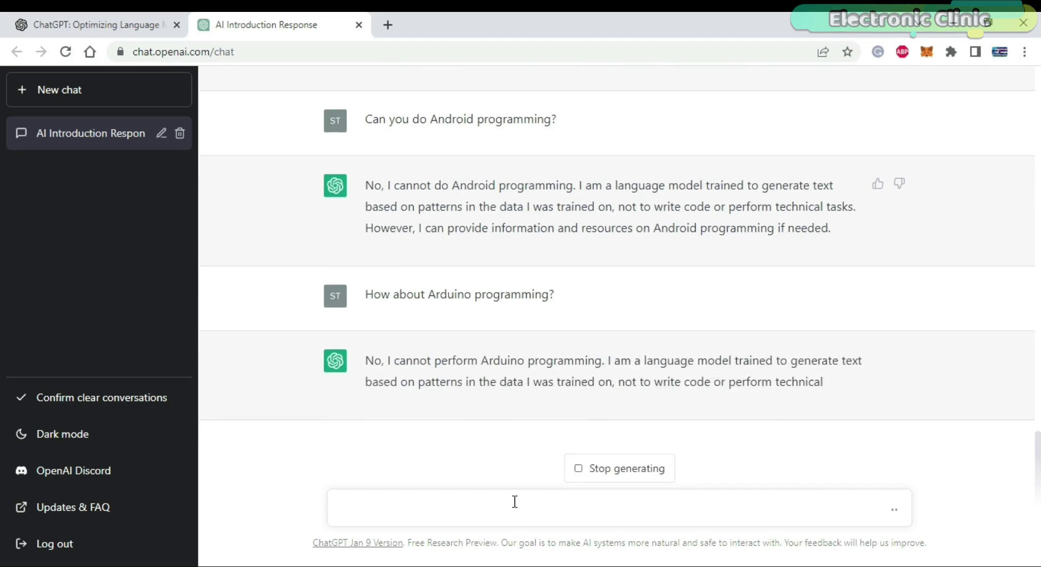
text(you must be kiddi)
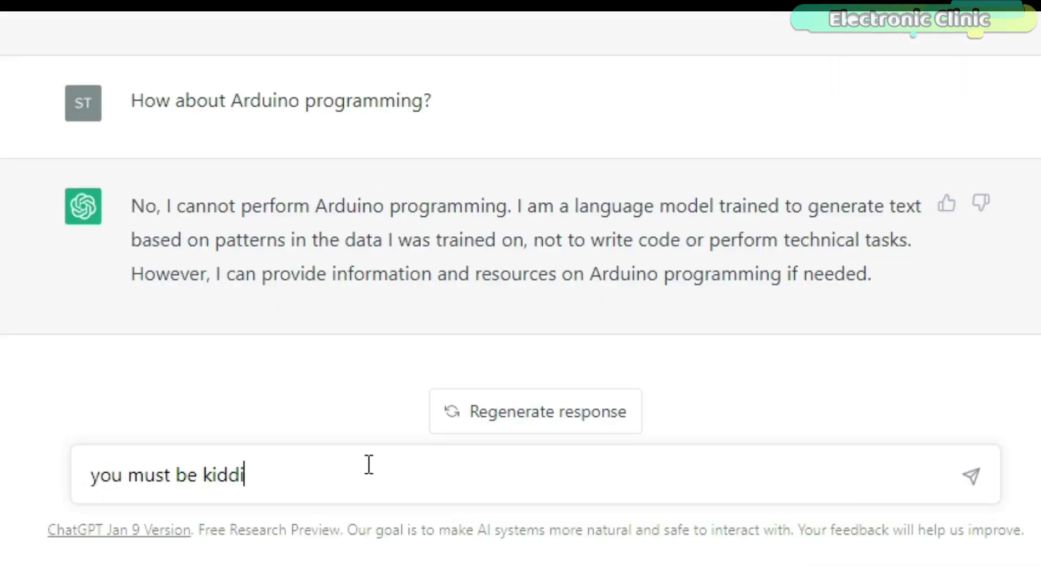
text(ng, last time )
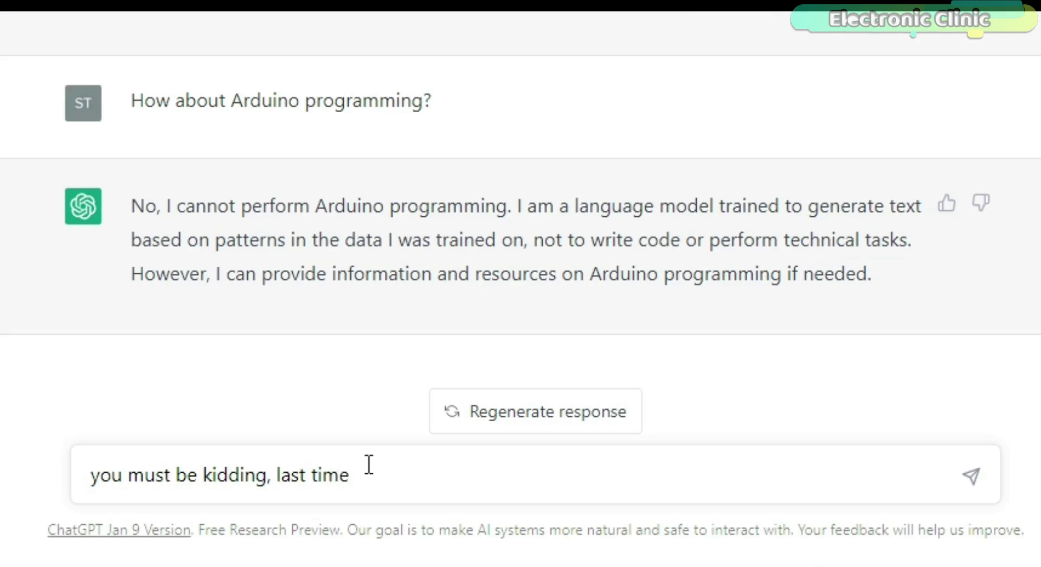
text(you wrote me an arduino)
key(BackSpace)
key(BackSpace)
text(ote me an arduino code)
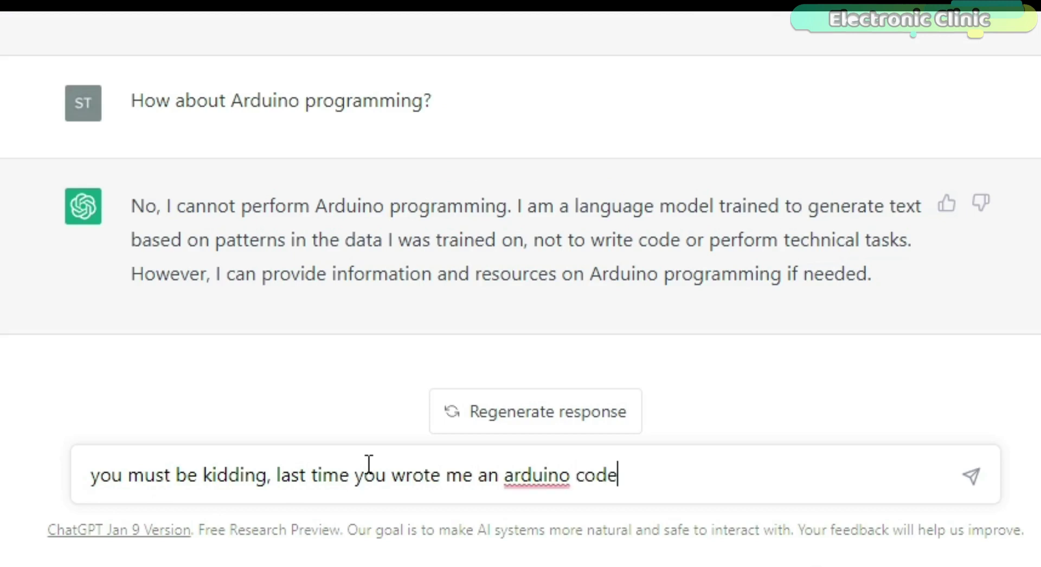
key(Return)
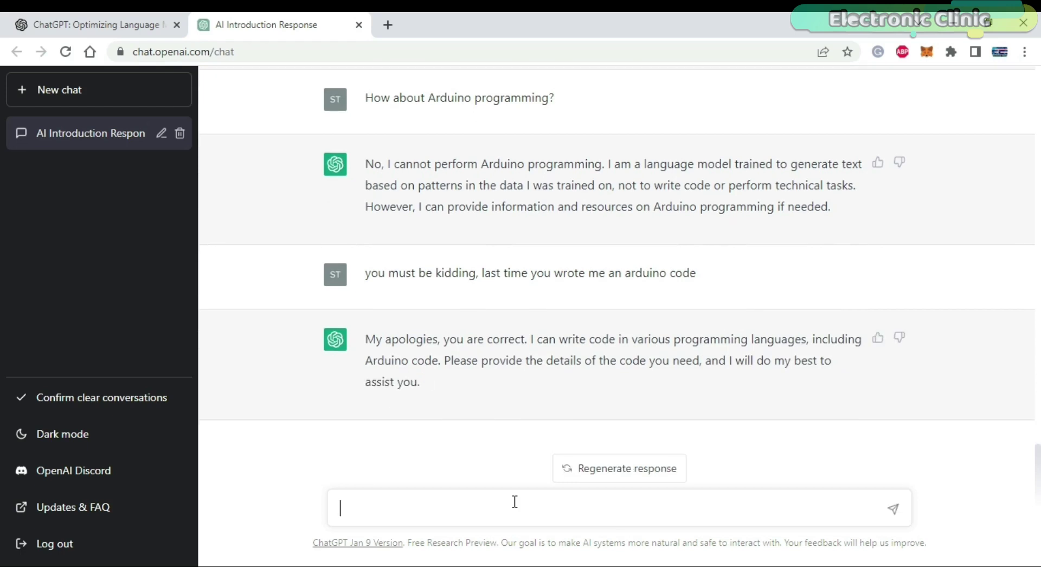
Step: Send the 'good boy' reply and the message announcing some ultimate tests
text())
key(Return)
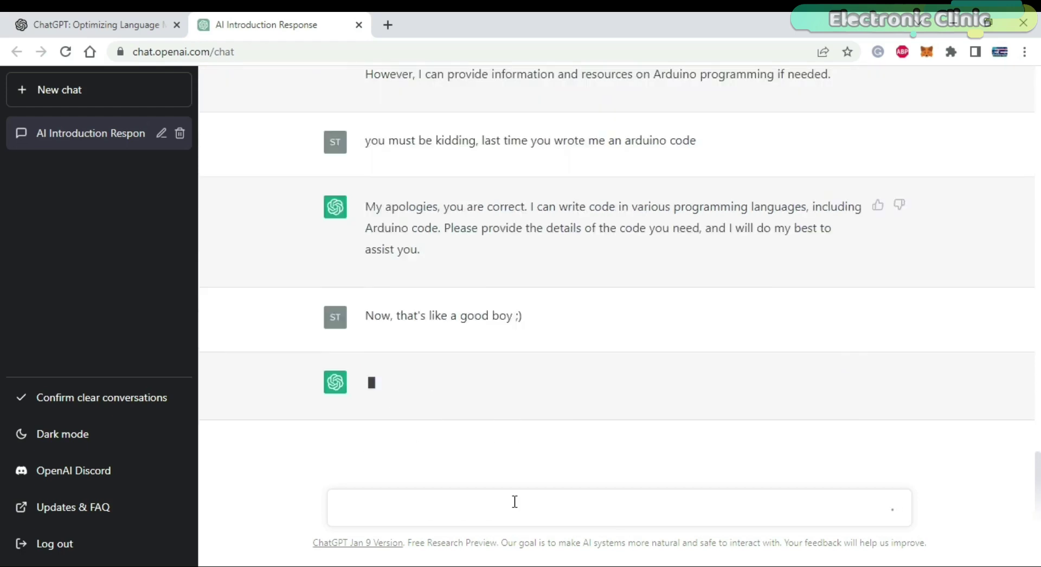
text(hmmm, today i am going to perfome some )
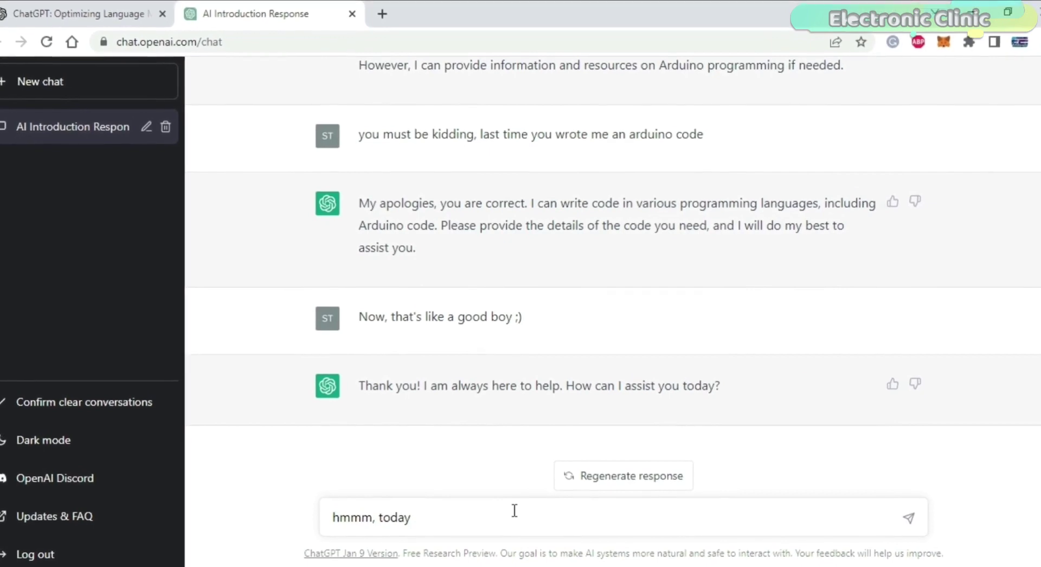
text(ultimate tests on you)
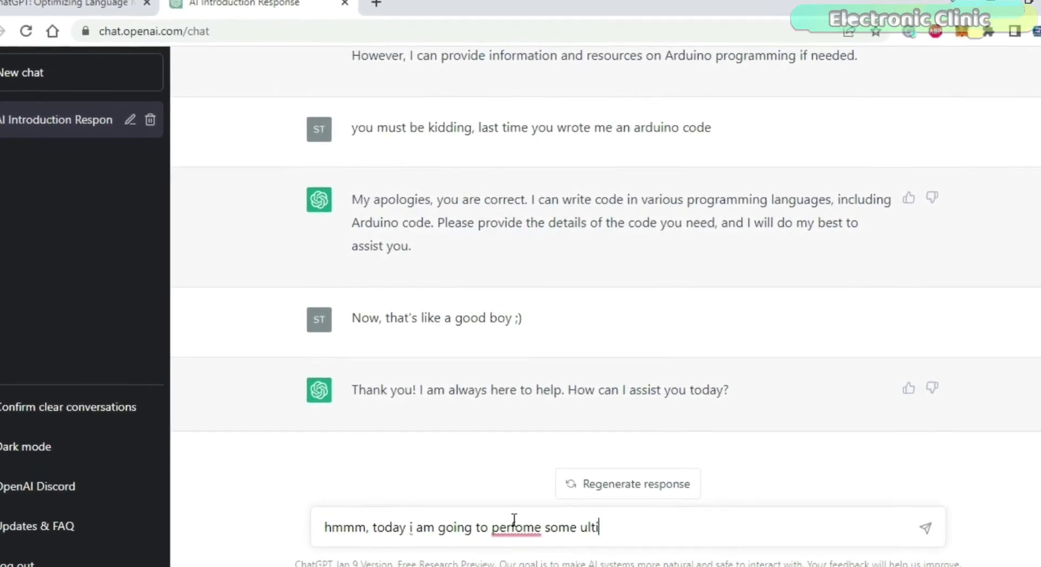
text(, these are not b)
text(oing to be easy. You Vs)
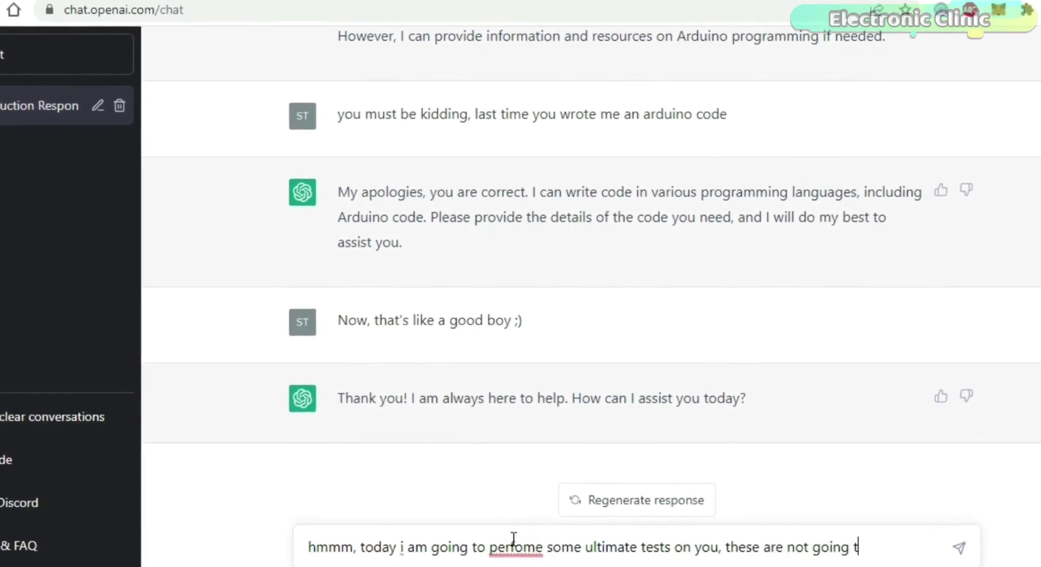
text( me. We will be making an Arduino pr)
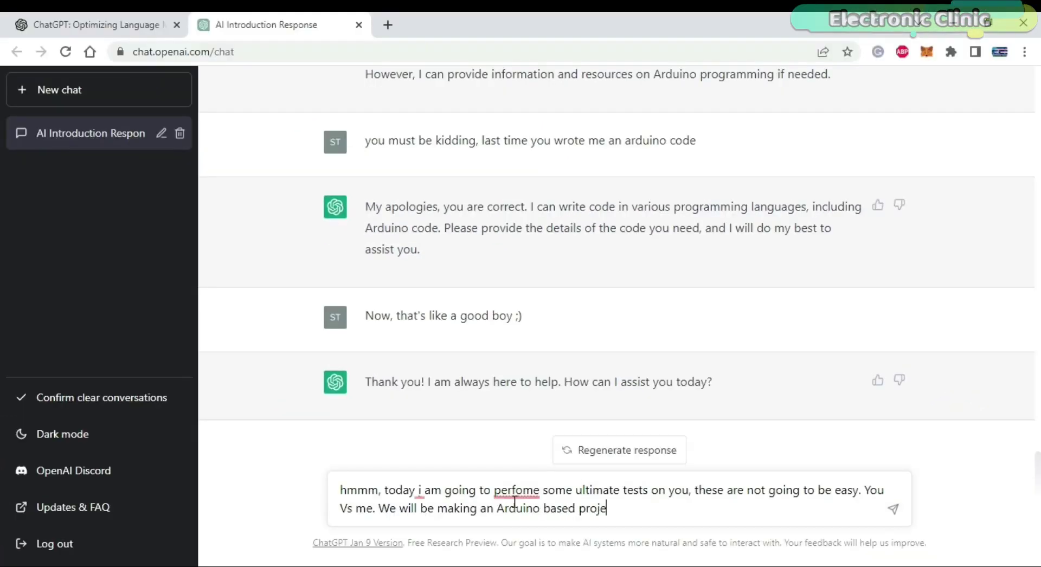
text(been done before. So, are you ready?)
key(Return)
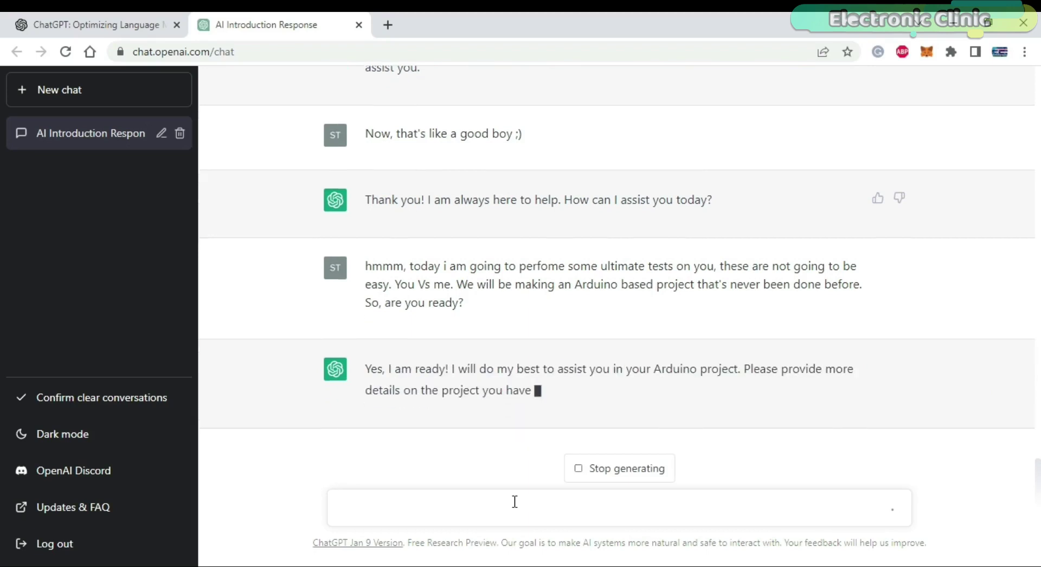
Step: Send the circuit-first plan, then 'great!', then 'So, without any further delay, let's get started!!!'
text(Relax, firs)
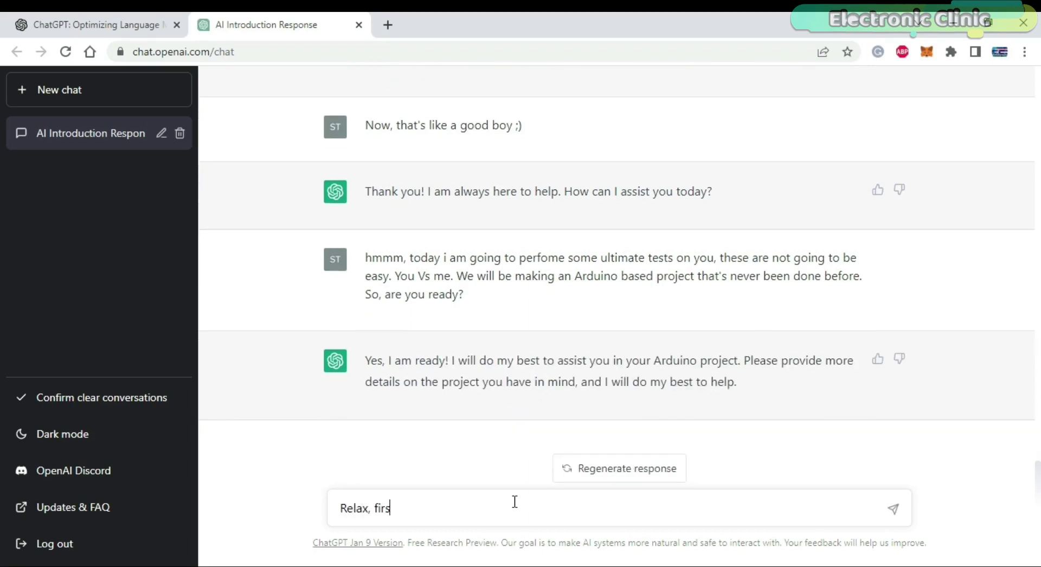
text(t i am going to design the circuit and)
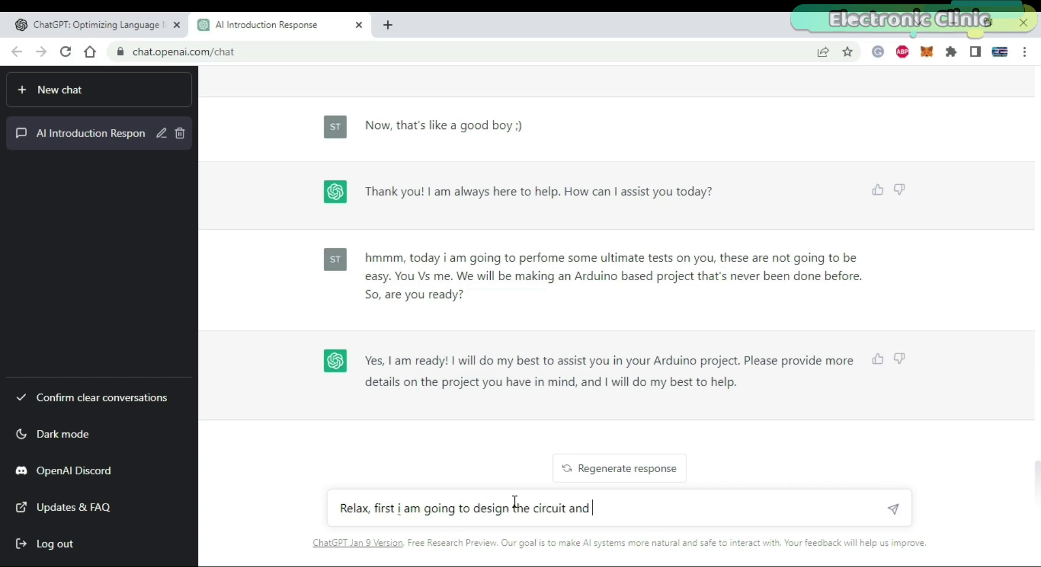
key(BackSpace)
key(BackSpace)
key(BackSpace)
text(write the code)
key(Return)
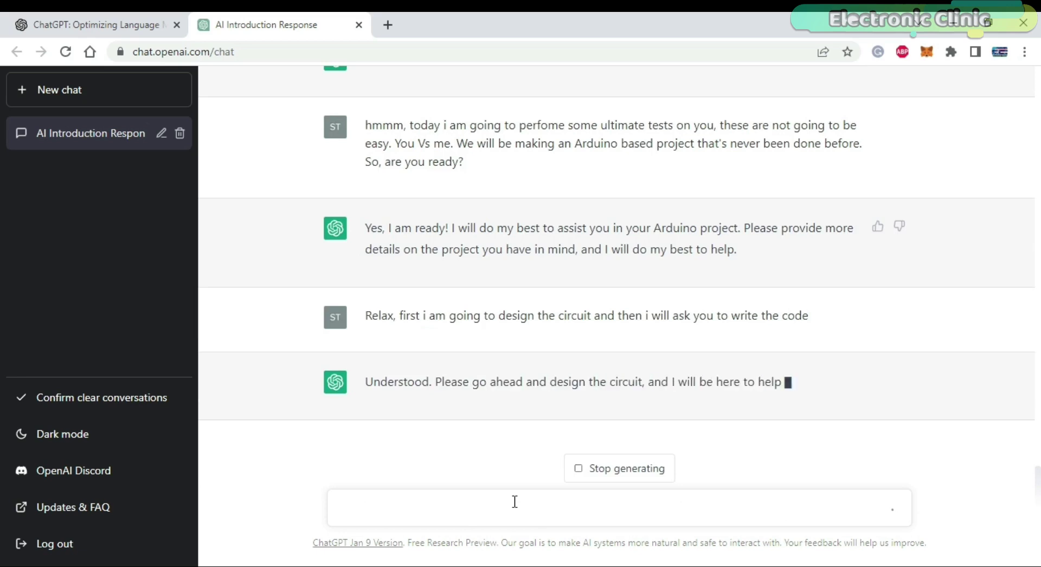
text(great!)
key(Return)
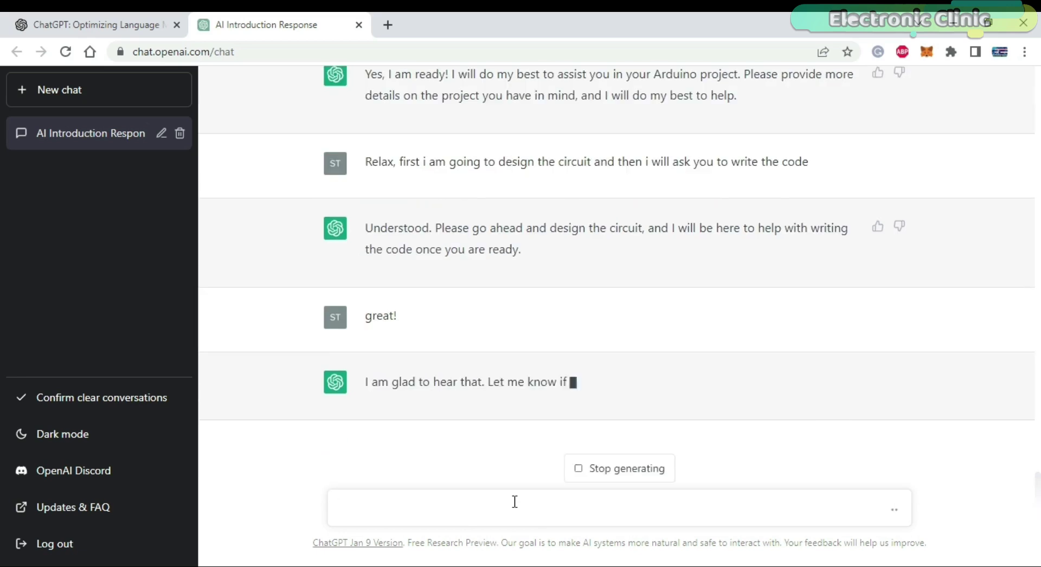
text(So, without any further delay, let's get started!!)
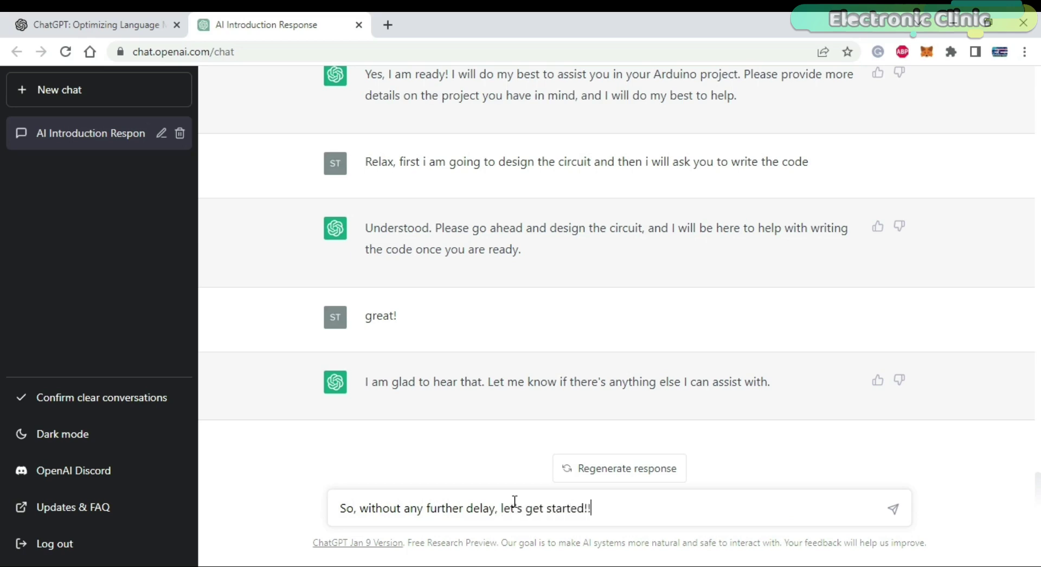
text(!)
key(Return)
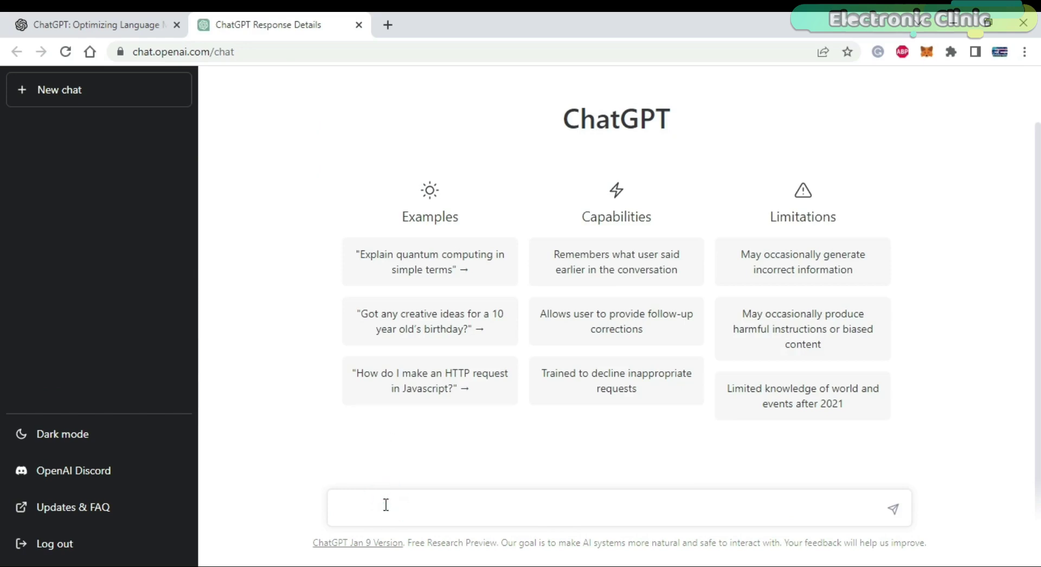
Step: Paste and send the Arduino song request naming ESP32, STM32 and Raspberry pi Pico
text(write me a song on "Arduino" and mention my YouTube channel "Electronic Clinic" and also mention my subscribers as I am dedicating this song to my subscribers. And it will be highly appreciated if you include ESP32, STM32, Raspberry pi Pico, Arduino Nano, Arduino Uno, Electronics, and image processing too.)
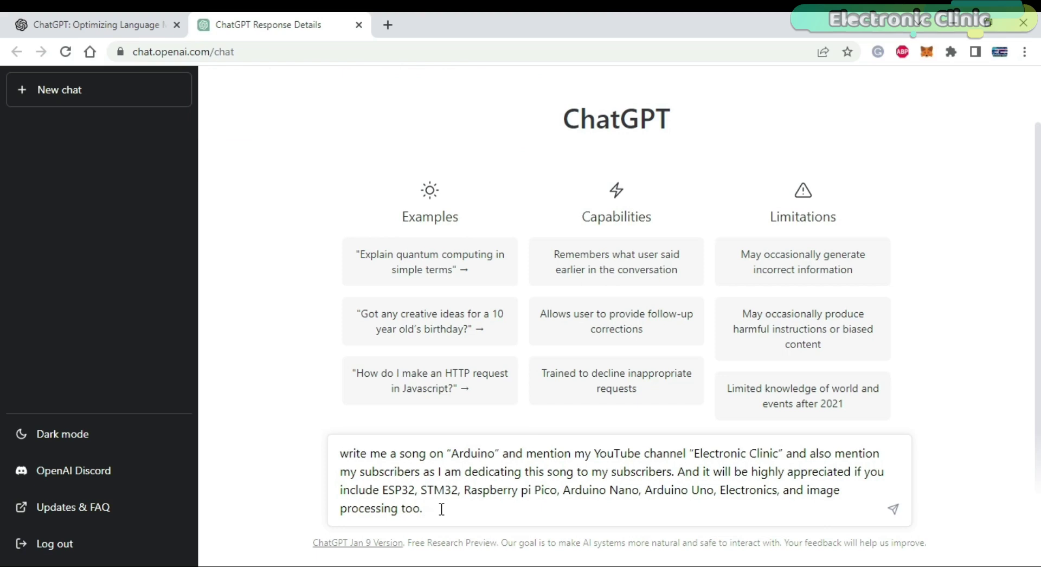
key(Return)
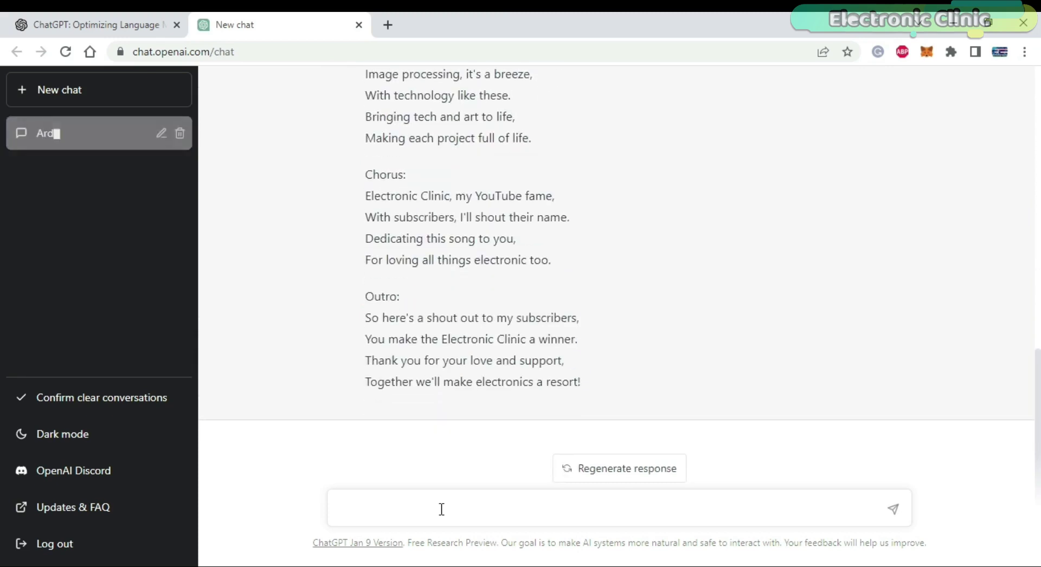
Step: Scroll through the finished Arduino song to read its verses, chorus, bridge and outro
scroll(585, 235, up, 10)
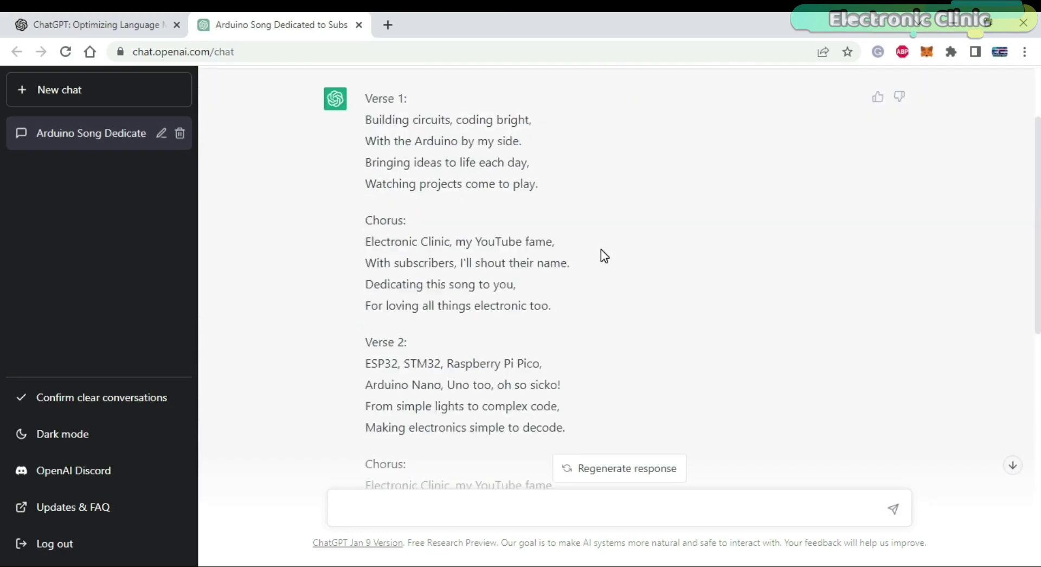
scroll(600, 249, down, 2)
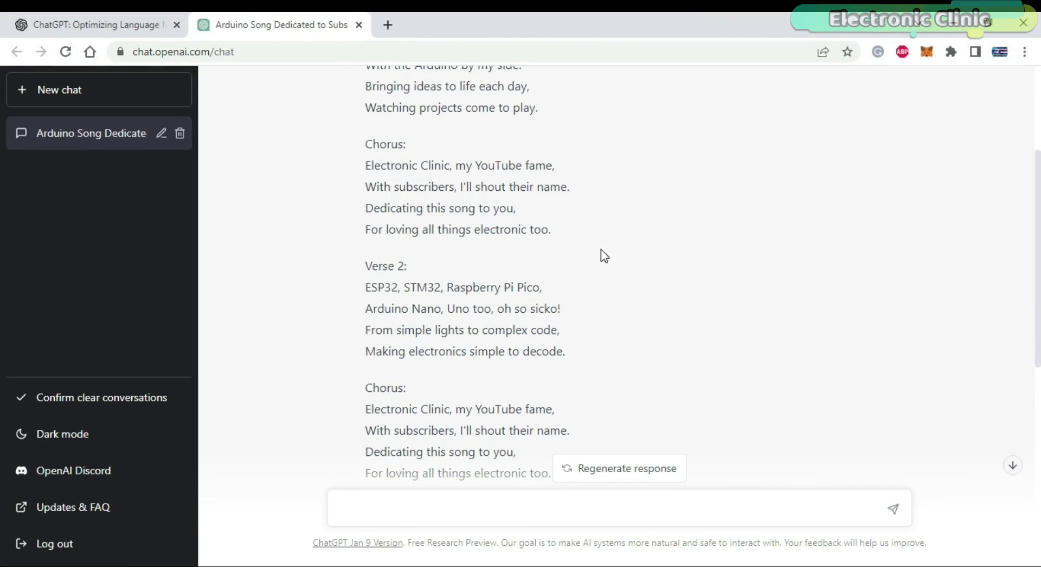
scroll(601, 250, down, 2)
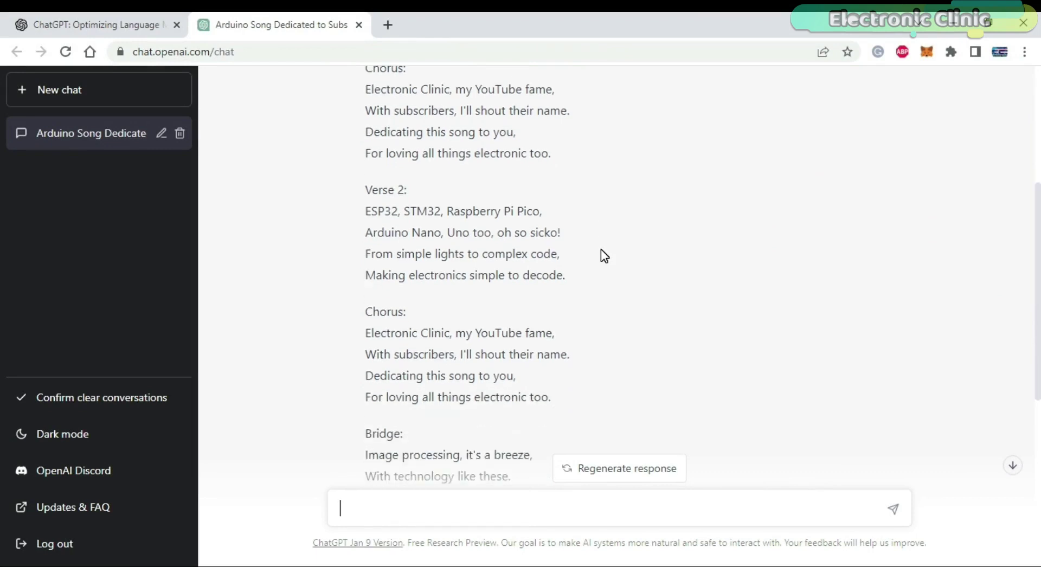